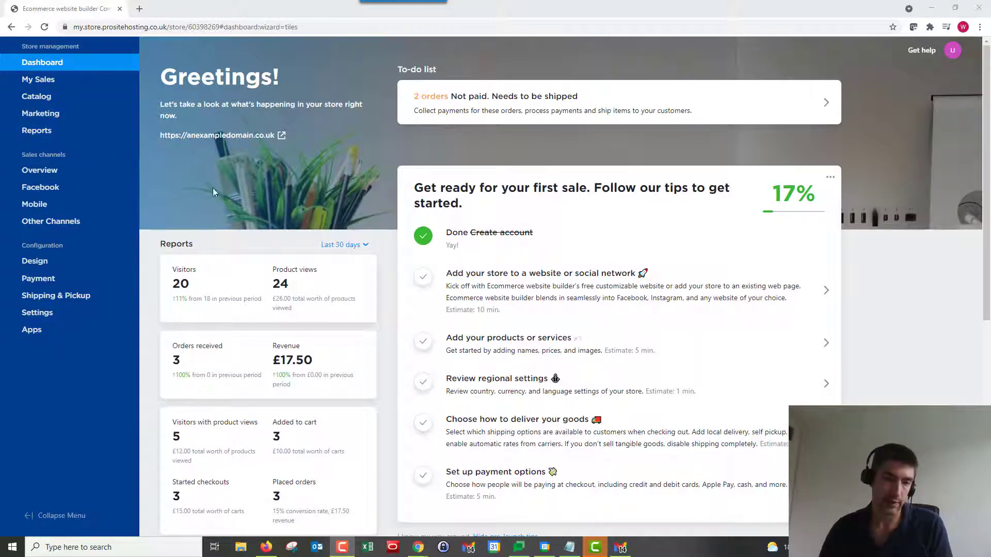
# - Open the Notifications settings page and scroll through the customer email notifications
pyautogui.moveTo(98, 313)
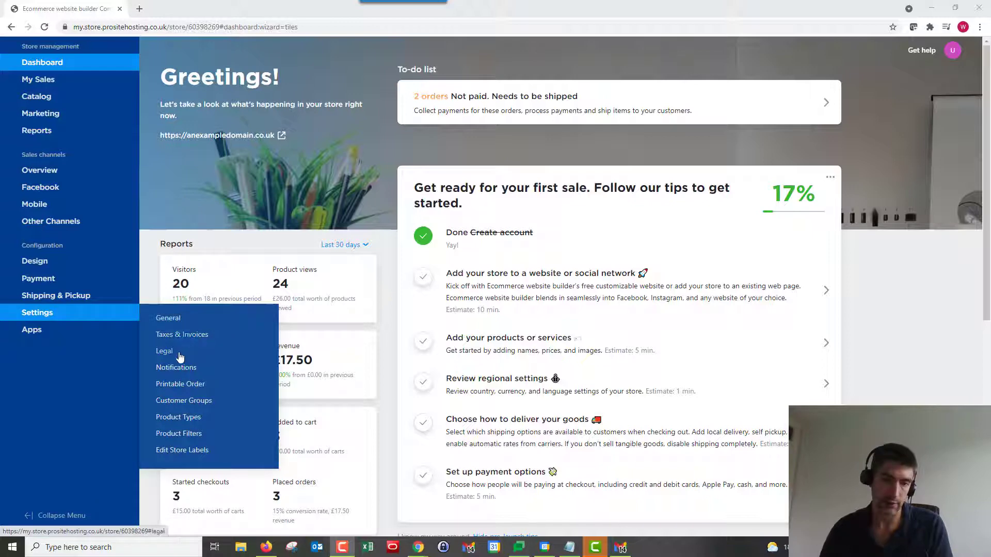
pyautogui.click(181, 372)
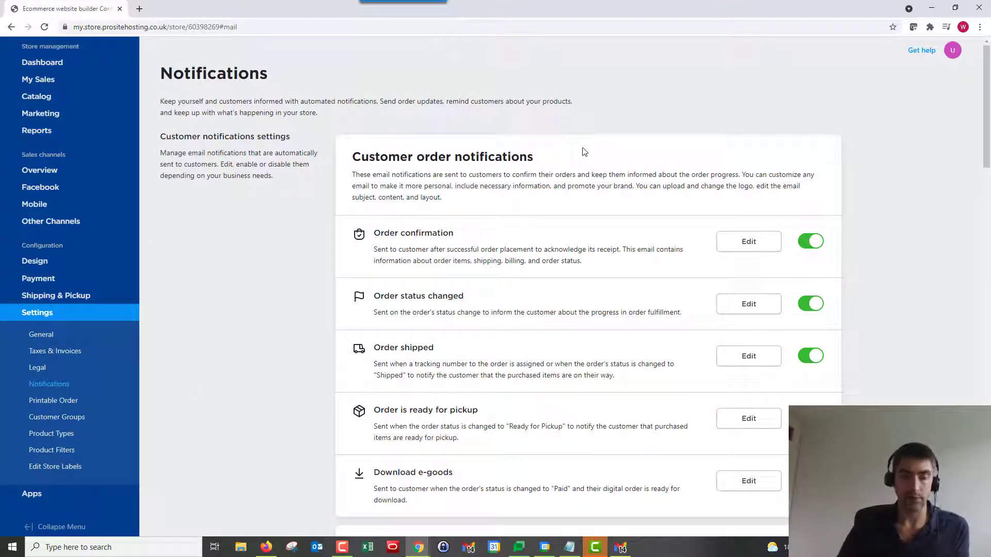
pyautogui.scroll(-2, 630, 169)
pyautogui.scroll(-12, 630, 168)
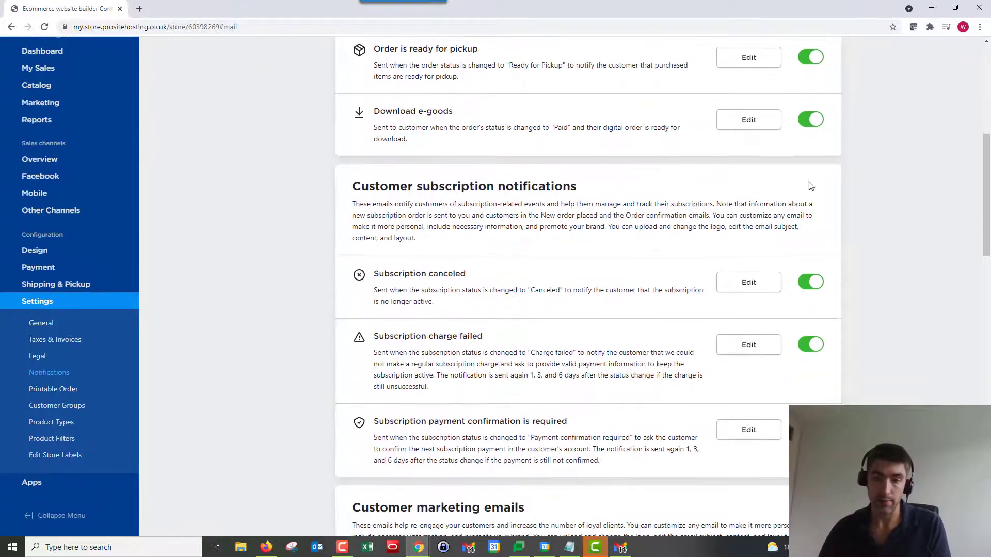
pyautogui.scroll(-5, 820, 230)
pyautogui.scroll(18, 814, 227)
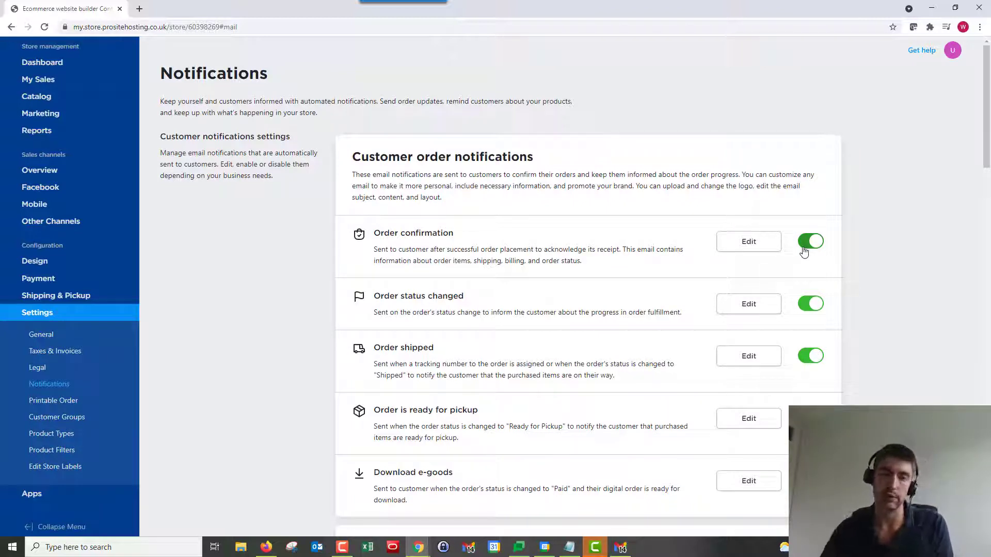
pyautogui.scroll(-8, 579, 278)
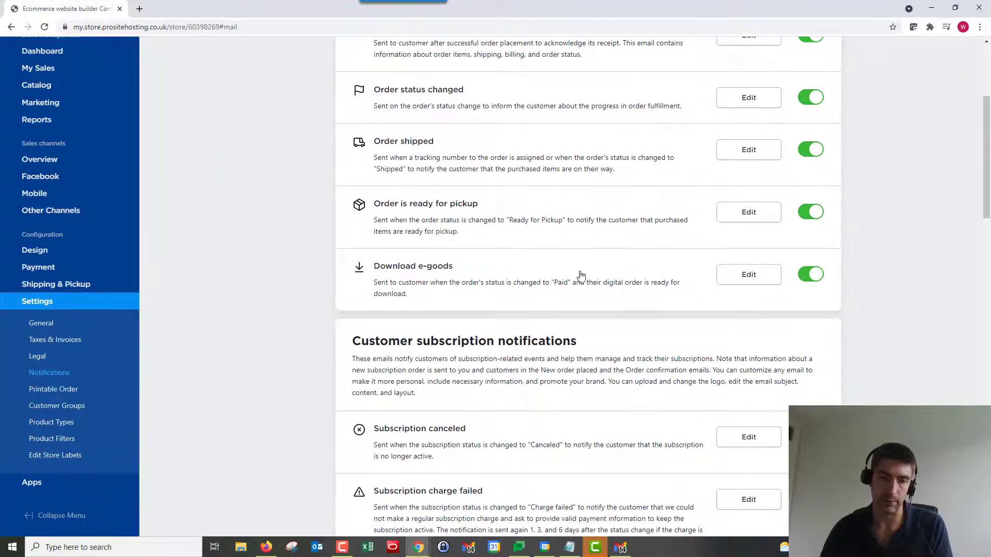
pyautogui.scroll(8, 563, 263)
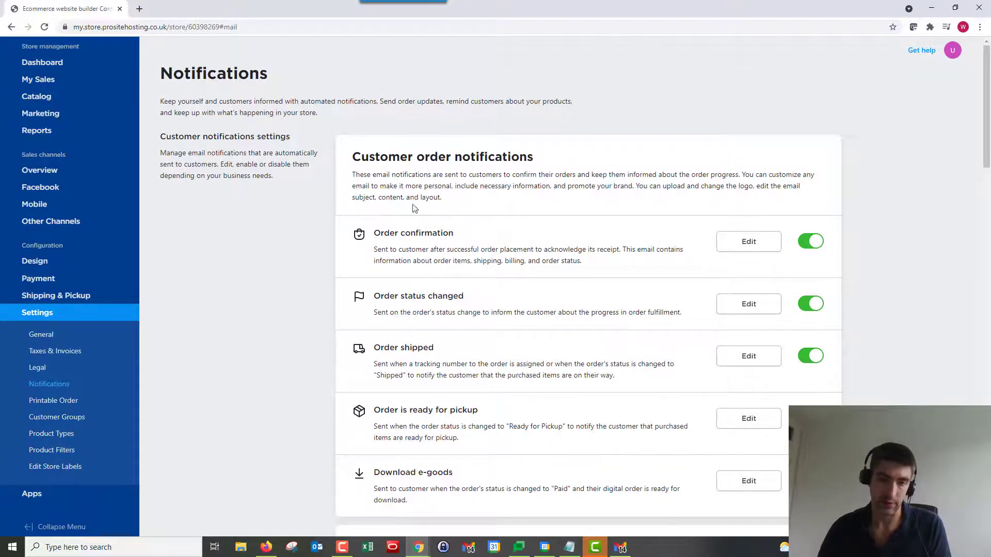
pyautogui.scroll(-8, 443, 196)
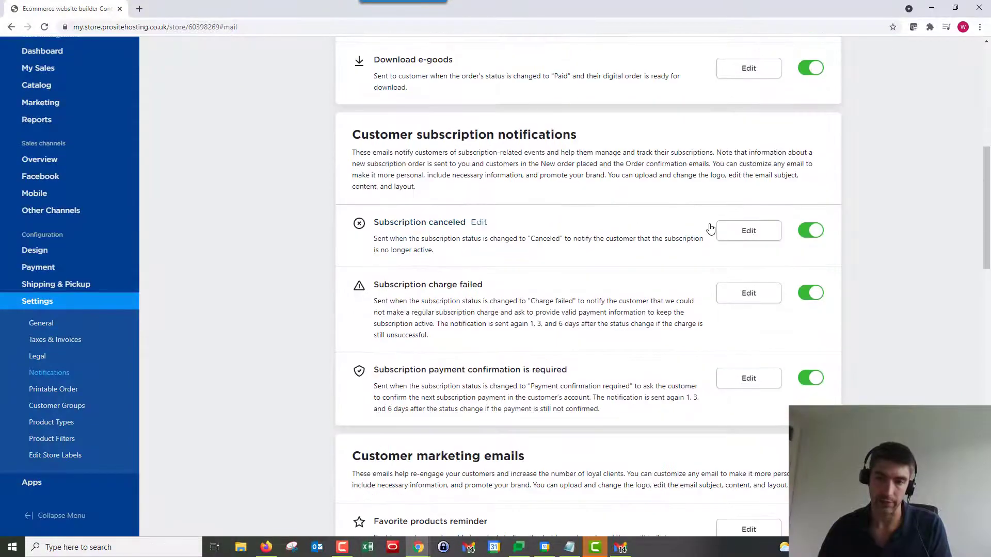
# - Switch the Subscription canceled notification off and back on, then review the rest of the list
pyautogui.click(811, 232)
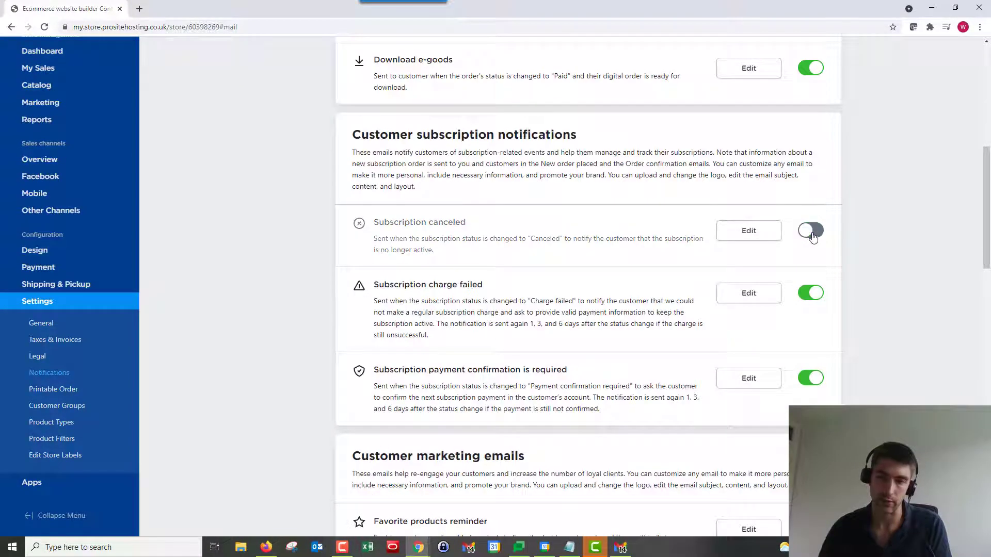
pyautogui.click(811, 232)
pyautogui.scroll(-2, 586, 213)
pyautogui.scroll(-2, 583, 209)
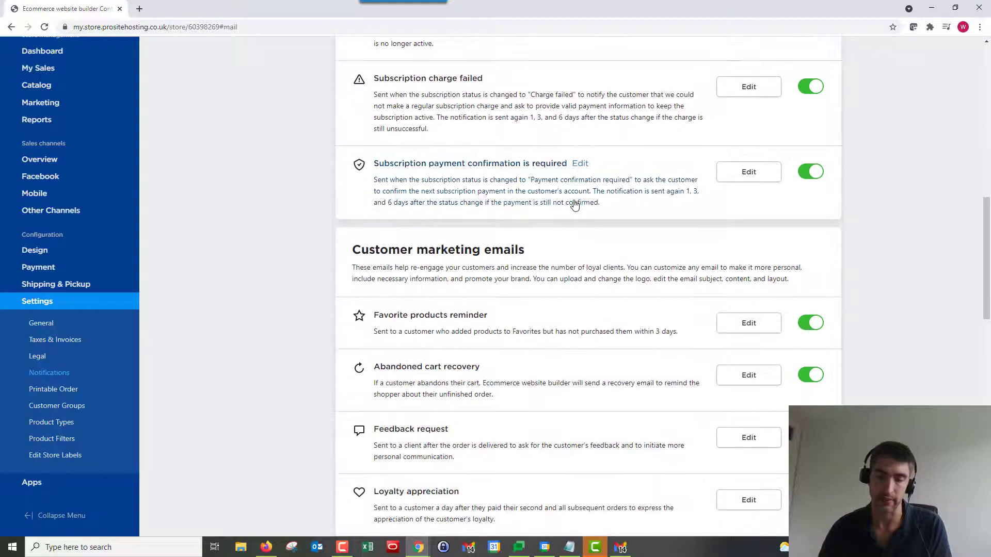
pyautogui.scroll(6, 572, 204)
pyautogui.scroll(6, 570, 205)
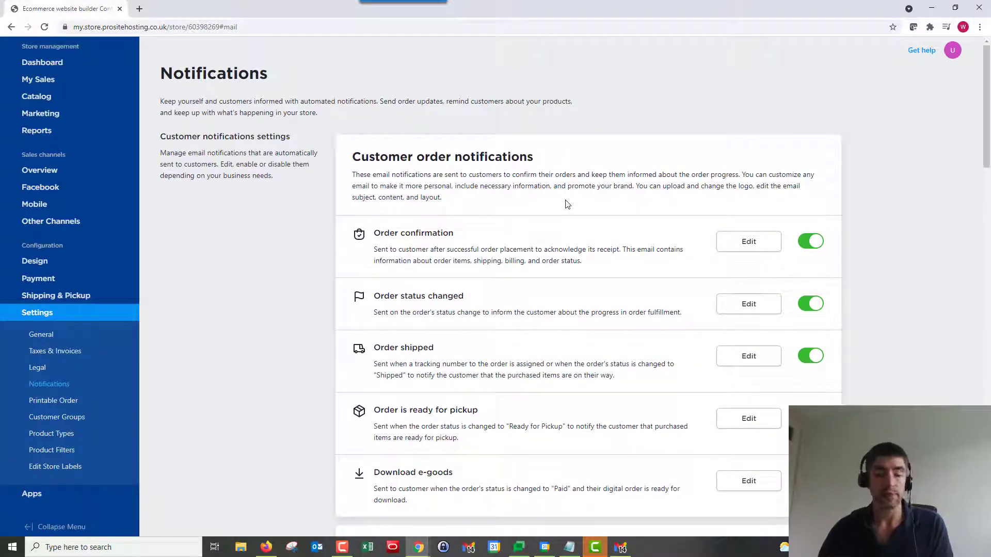
pyautogui.scroll(-13, 574, 189)
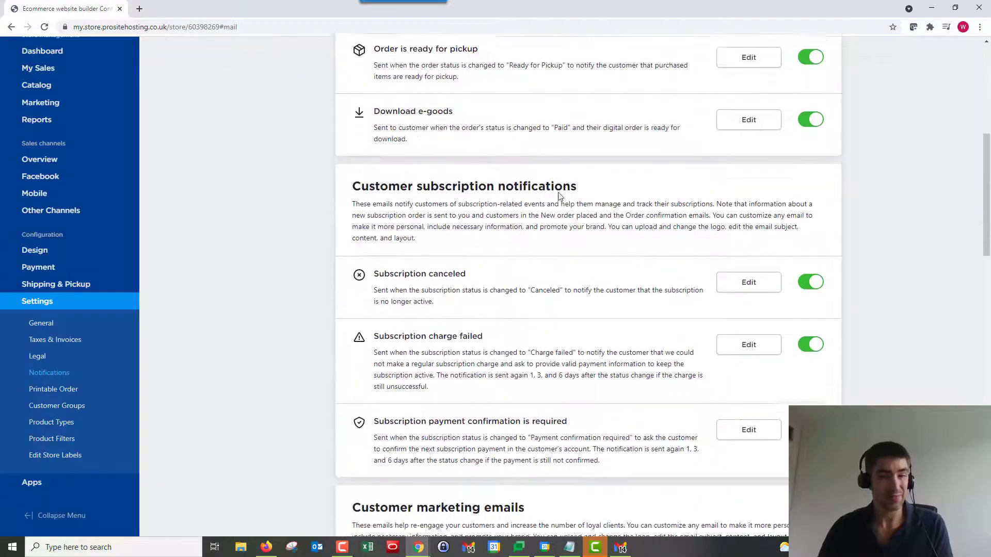
pyautogui.scroll(-4, 560, 195)
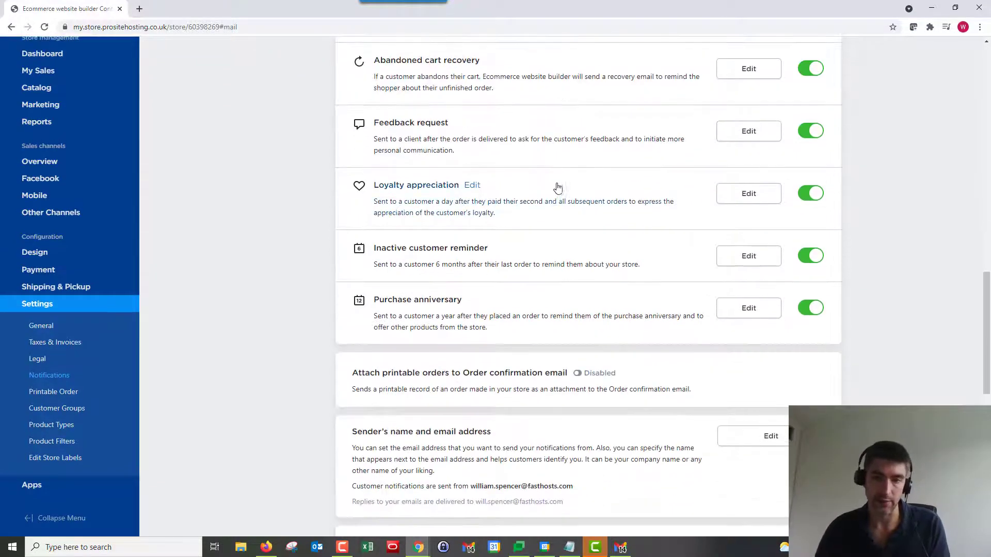
pyautogui.scroll(6, 561, 190)
pyautogui.scroll(-2, 537, 177)
pyautogui.scroll(-11, 537, 177)
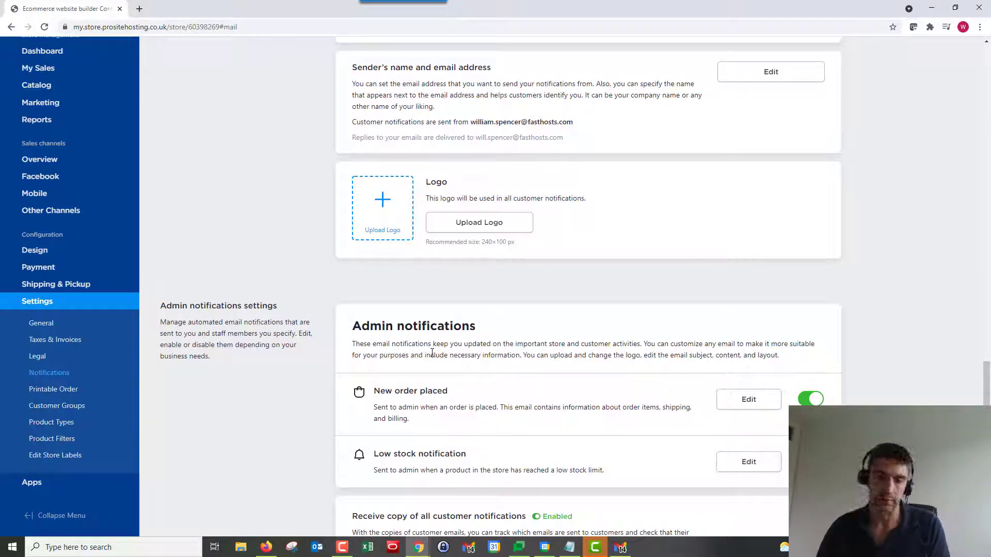
pyautogui.scroll(-1, 426, 331)
pyautogui.scroll(-1, 333, 266)
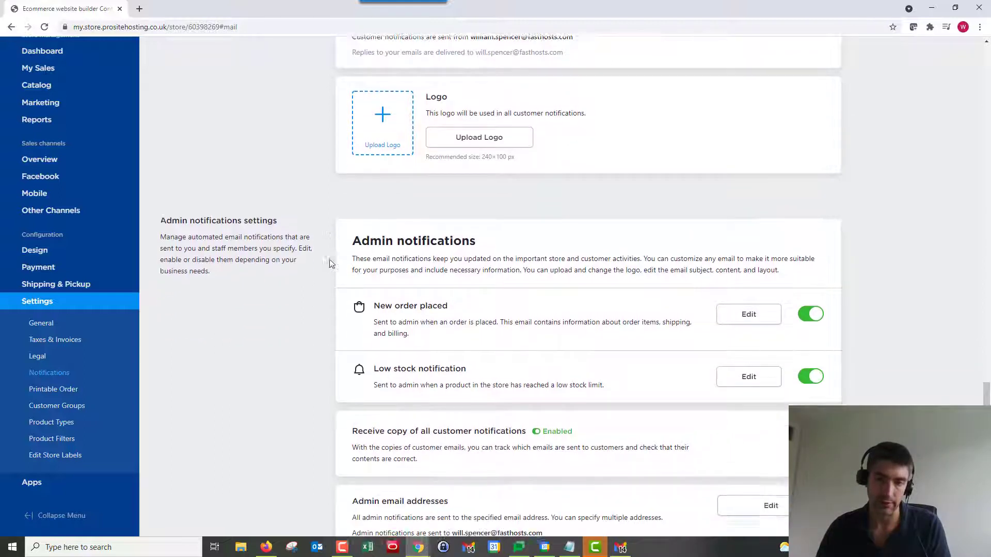
pyautogui.scroll(-1, 330, 264)
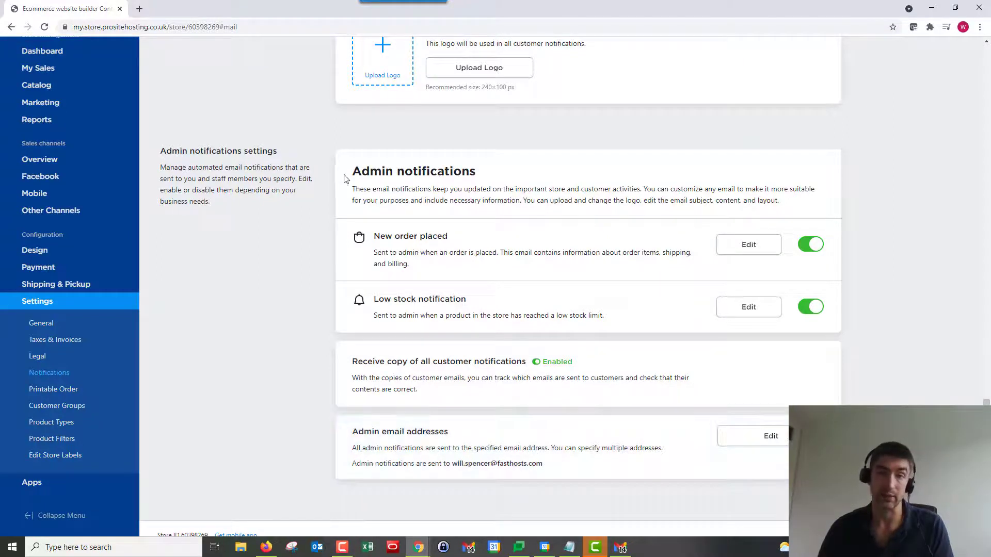
pyautogui.moveTo(476, 172); pyautogui.dragTo(351, 173)
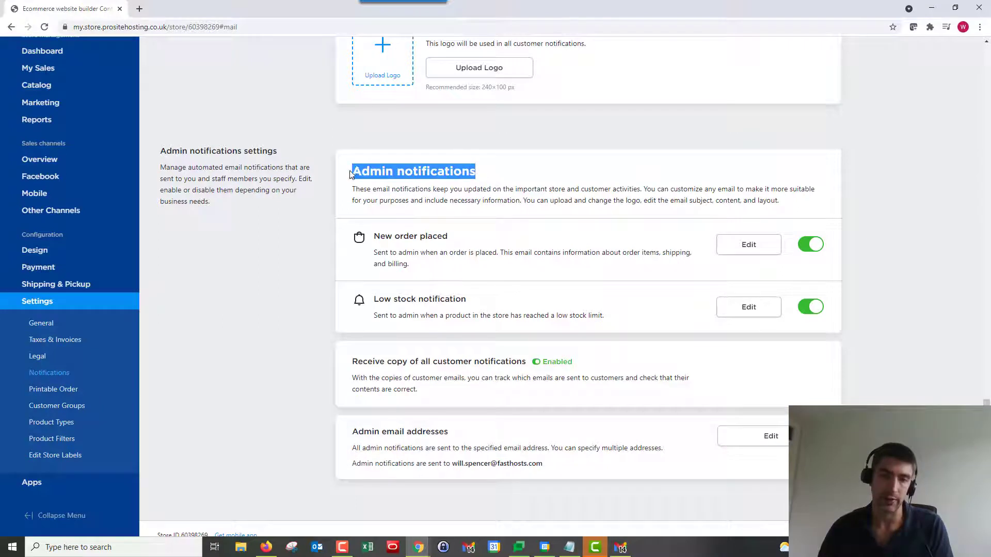
# - Add a second admin email address field with the store's admin address and save it
pyautogui.click(740, 438)
pyautogui.scroll(-2, 465, 464)
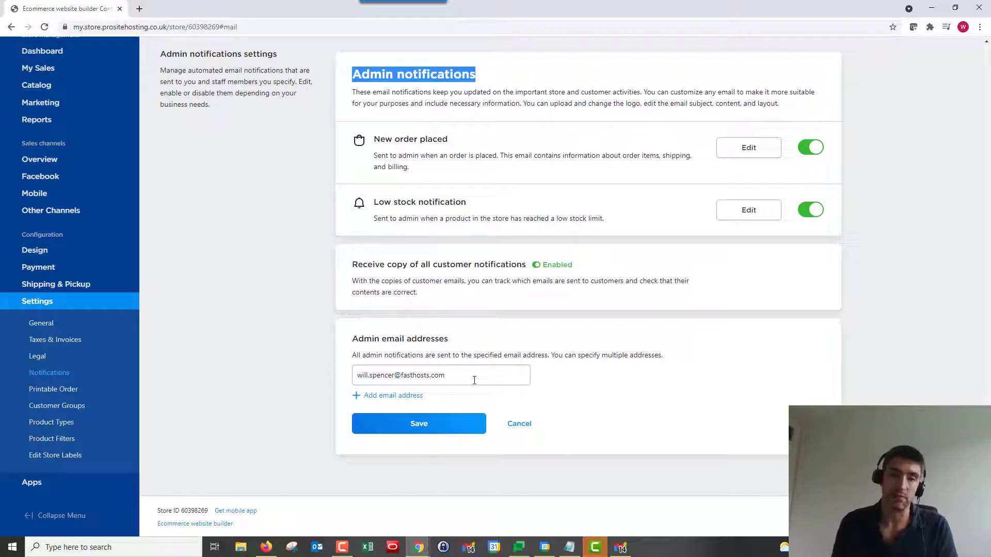
pyautogui.click(409, 395)
pyautogui.write('a')
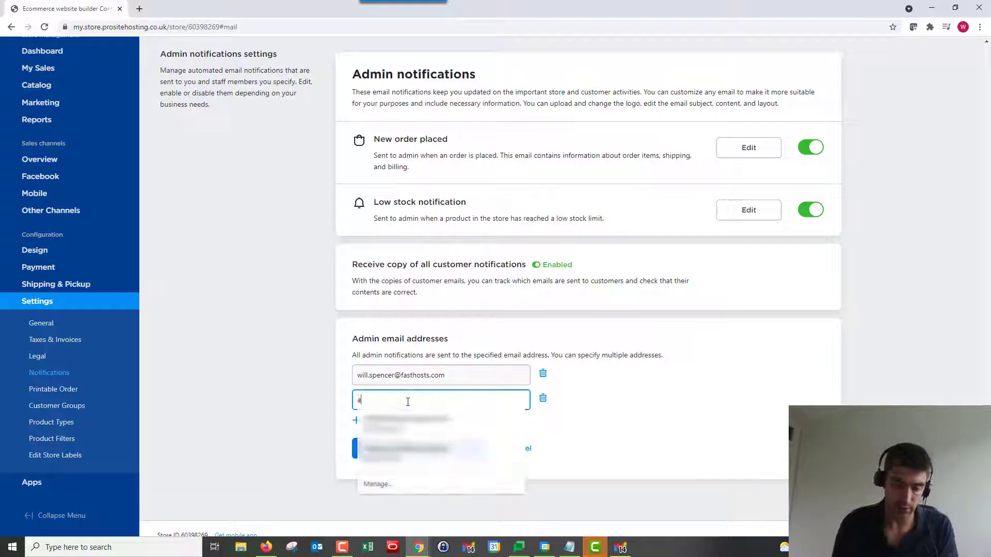
pyautogui.write('dmin@')
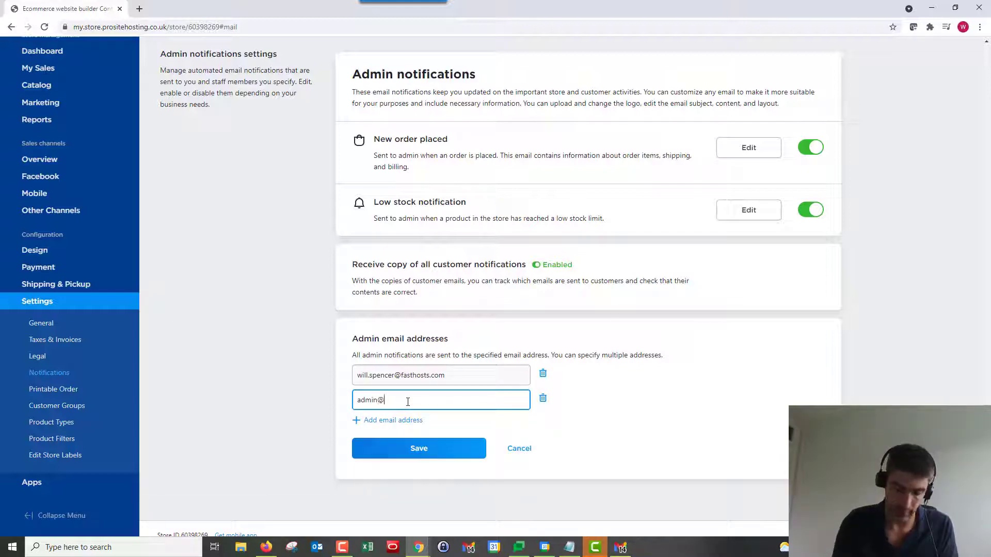
pyautogui.write('yourstor')
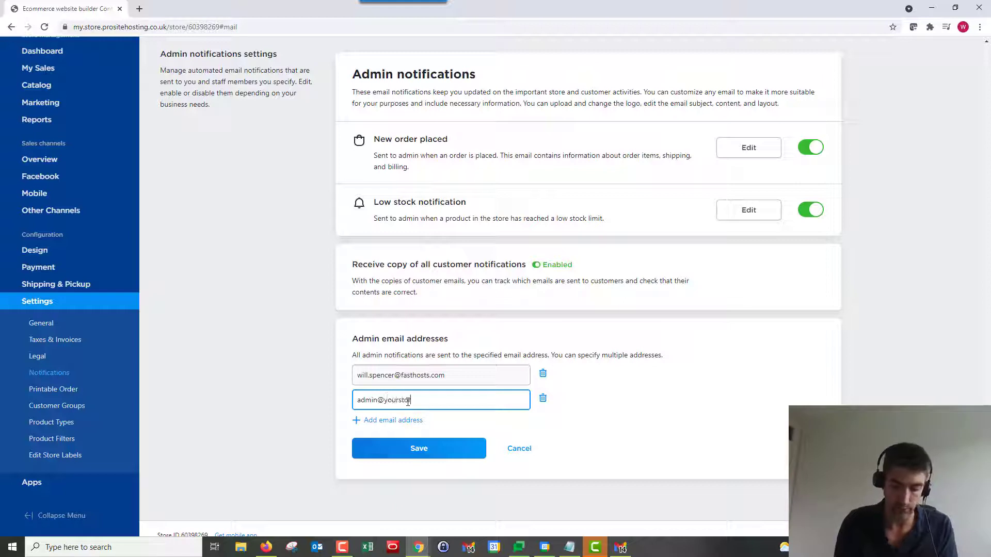
pyautogui.write('e.com')
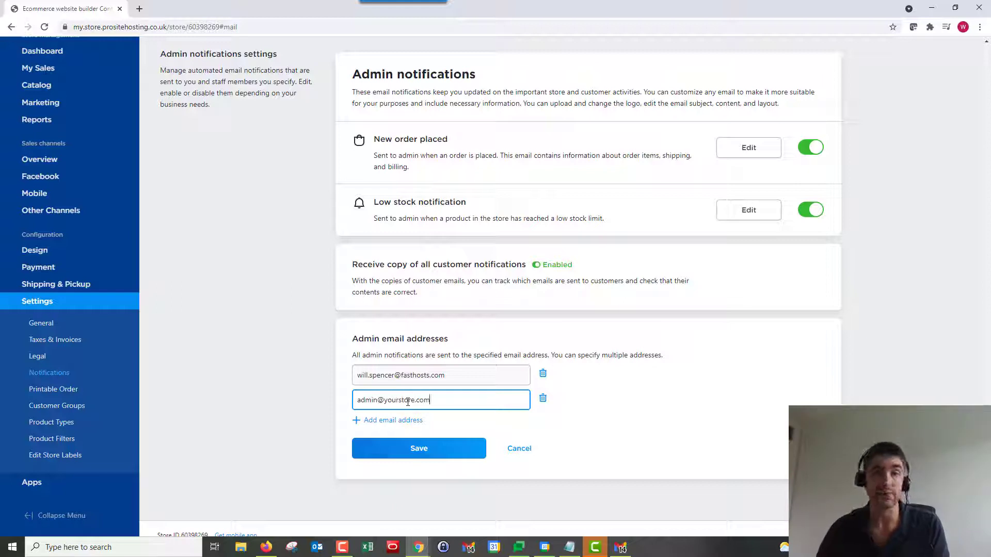
pyautogui.click(431, 458)
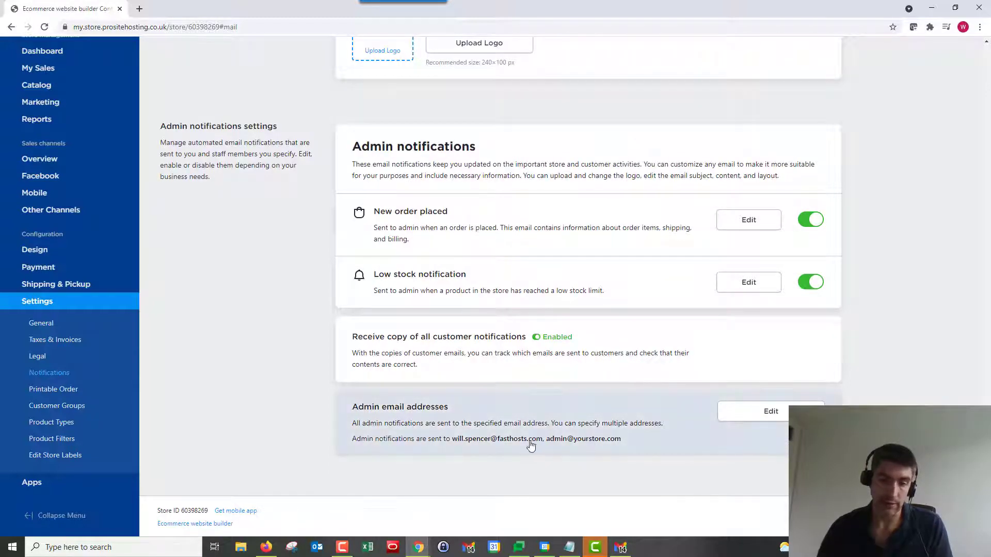
# - Open the Sender's name and email address settings for editing
pyautogui.scroll(4, 526, 443)
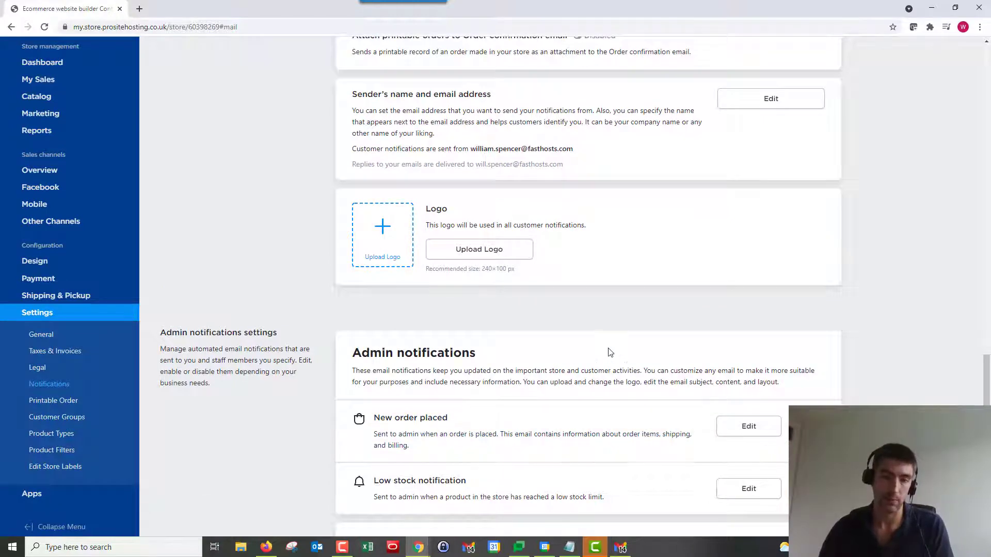
pyautogui.scroll(4, 608, 351)
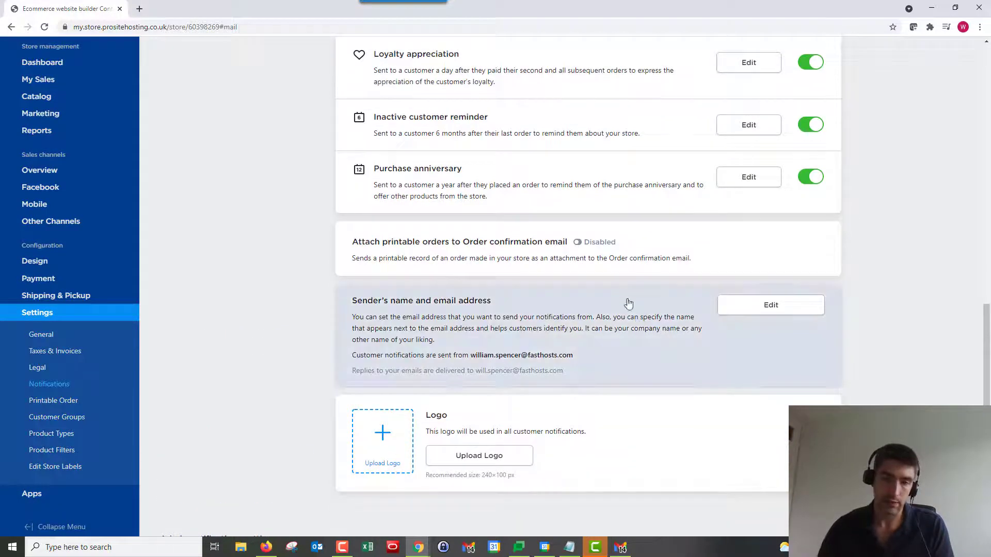
pyautogui.scroll(8, 338, 201)
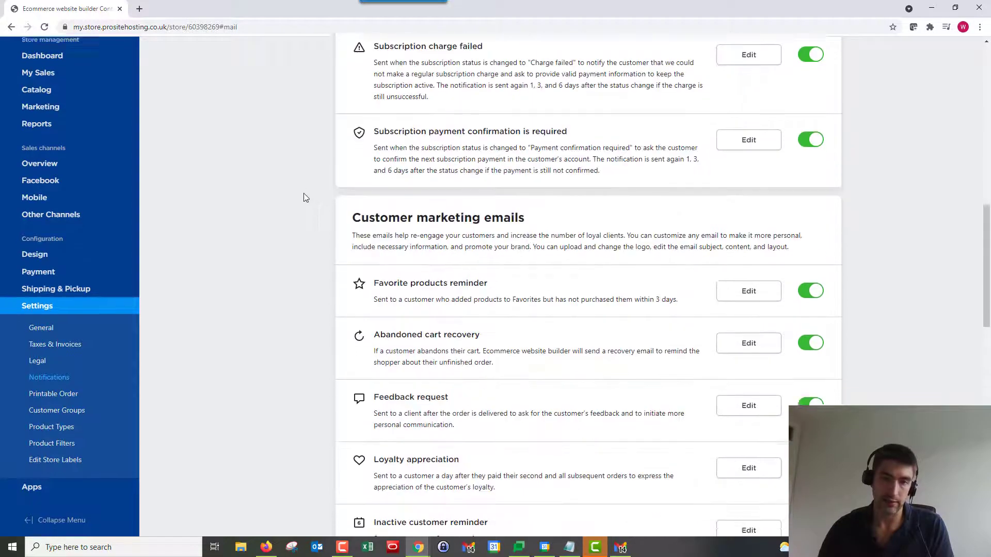
pyautogui.scroll(-7, 305, 195)
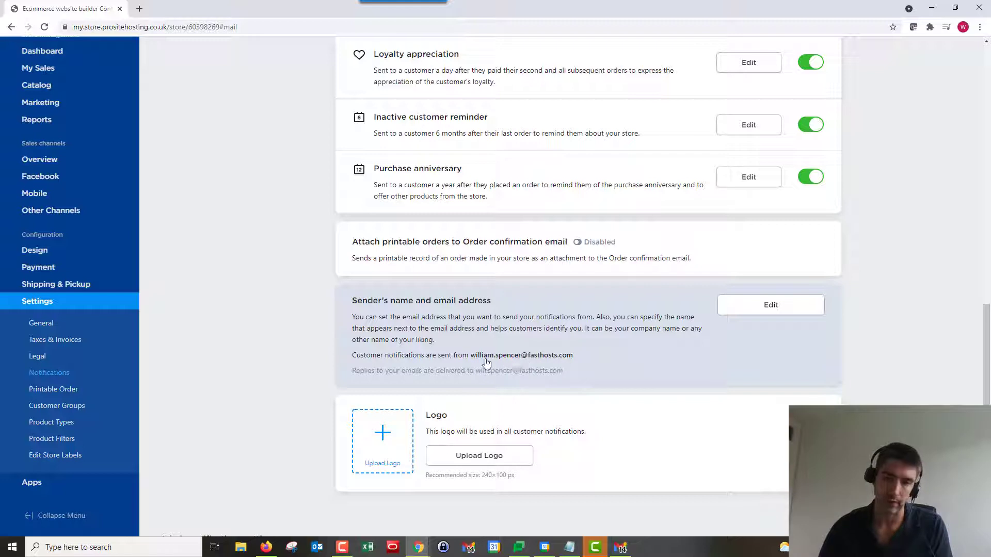
pyautogui.click(760, 308)
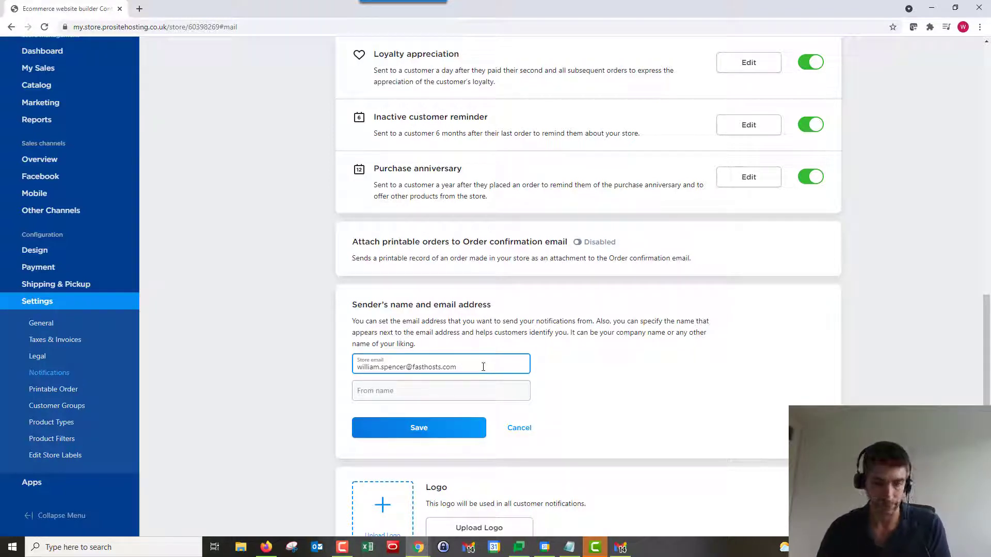
# - Replace the Store email with a generic store address, set From name to 'The fruit n veg store', and save
pyautogui.moveTo(469, 366); pyautogui.dragTo(323, 371)
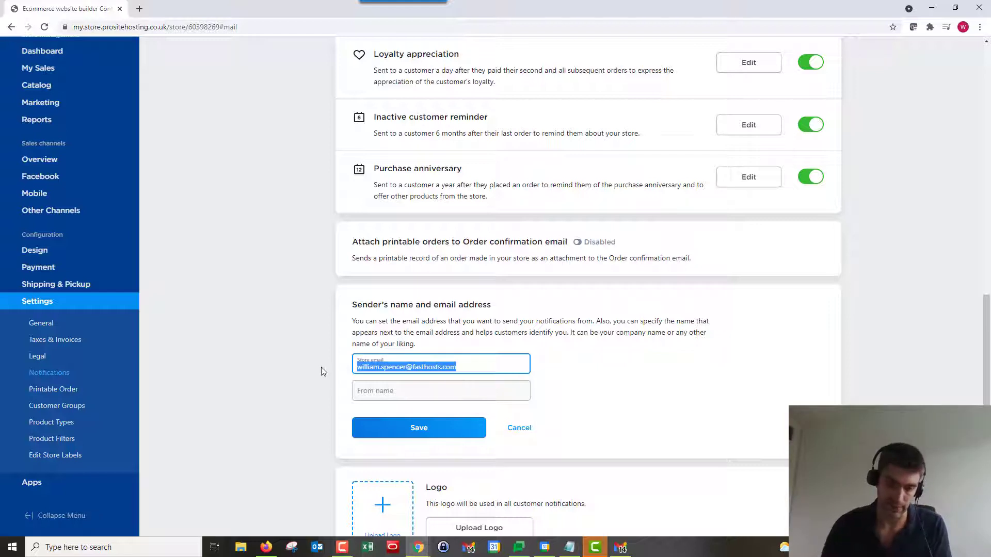
pyautogui.write('hello@yo')
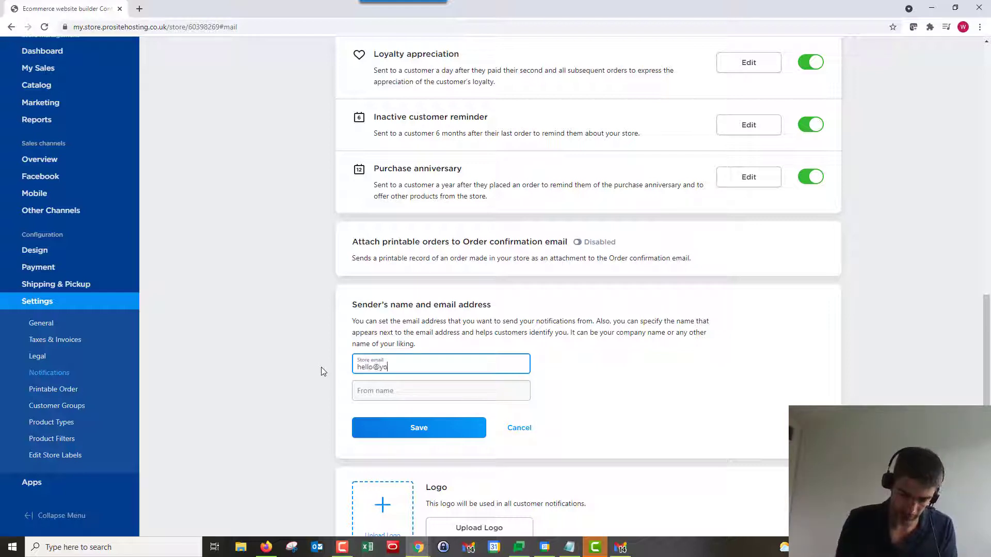
pyautogui.write('urstore ')
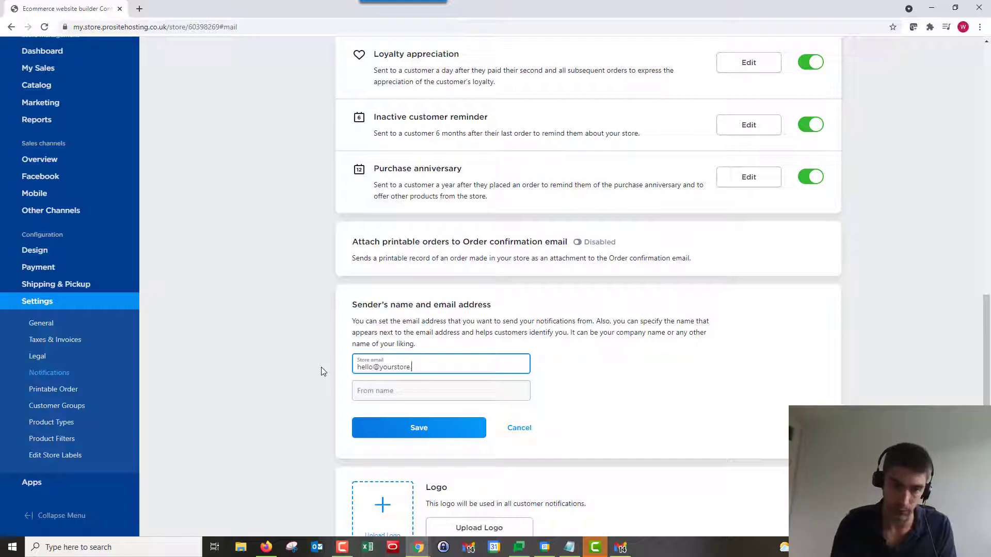
pyautogui.write('.com')
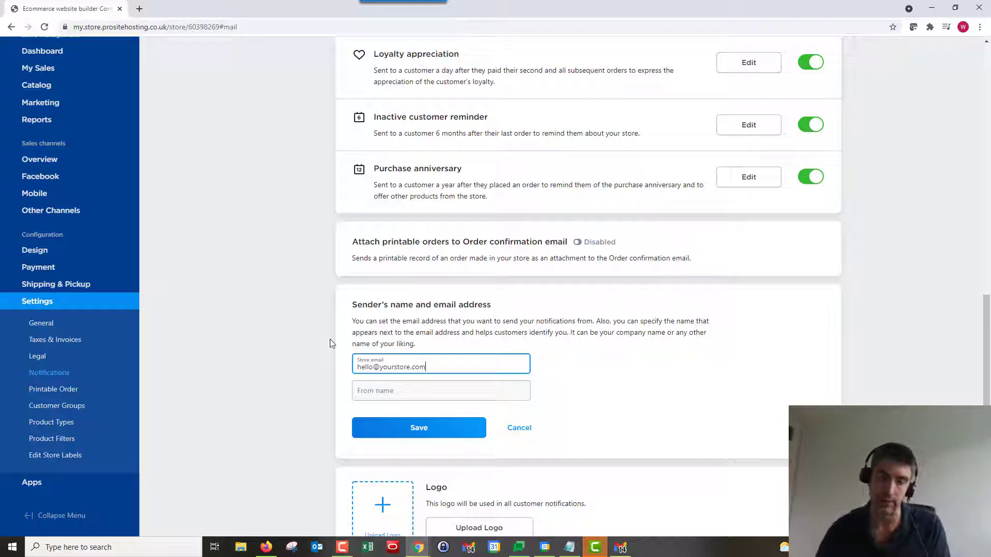
pyautogui.click(435, 395)
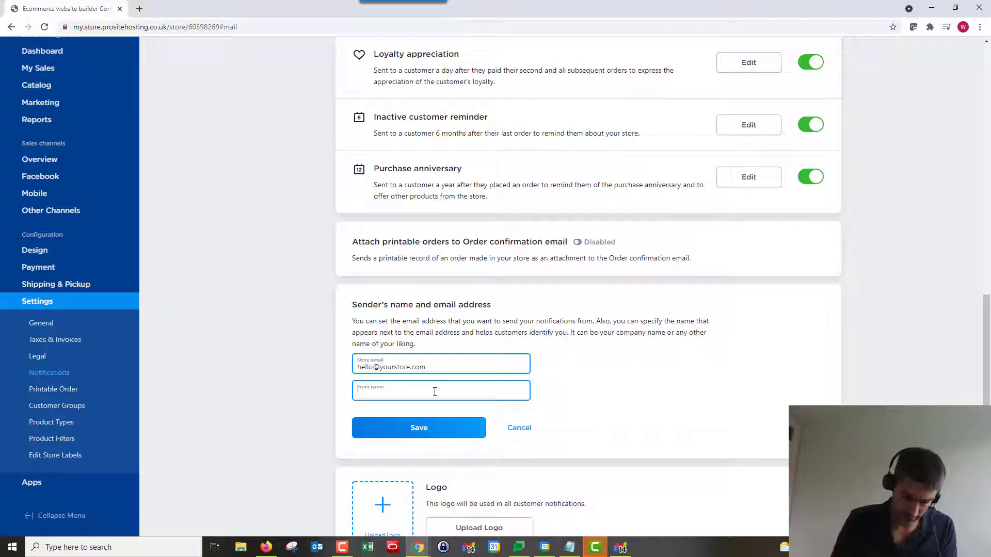
pyautogui.write('The f')
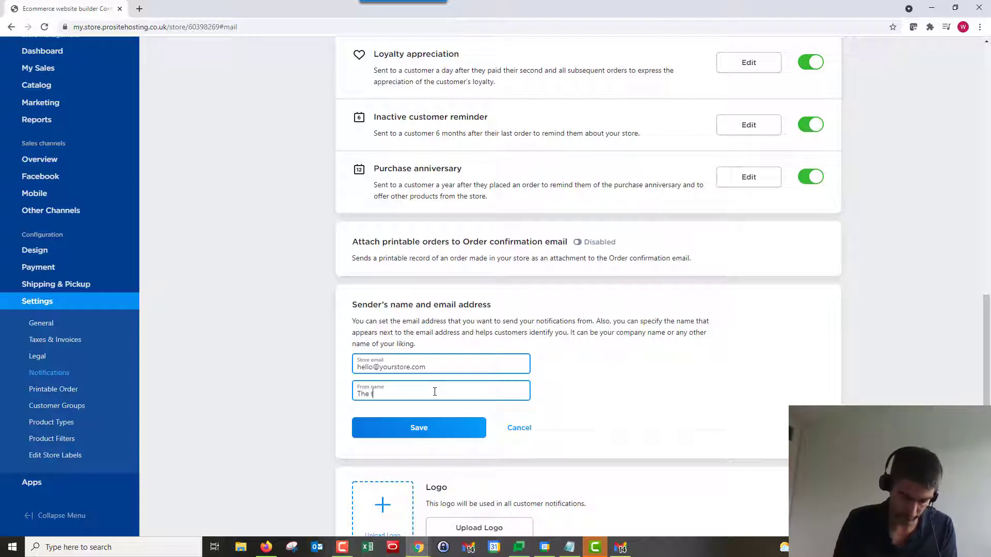
pyautogui.write('ruit n ')
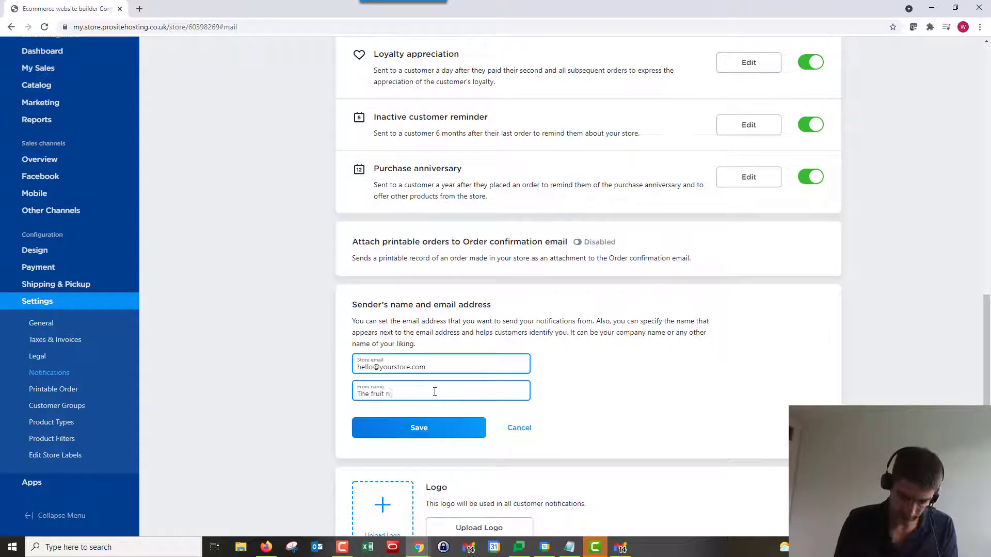
pyautogui.write('veg store')
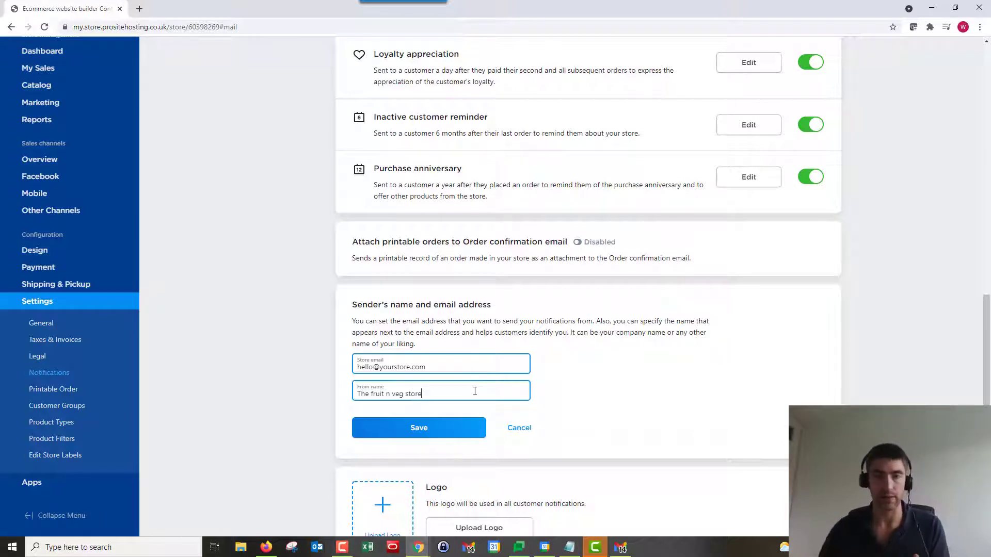
pyautogui.click(420, 433)
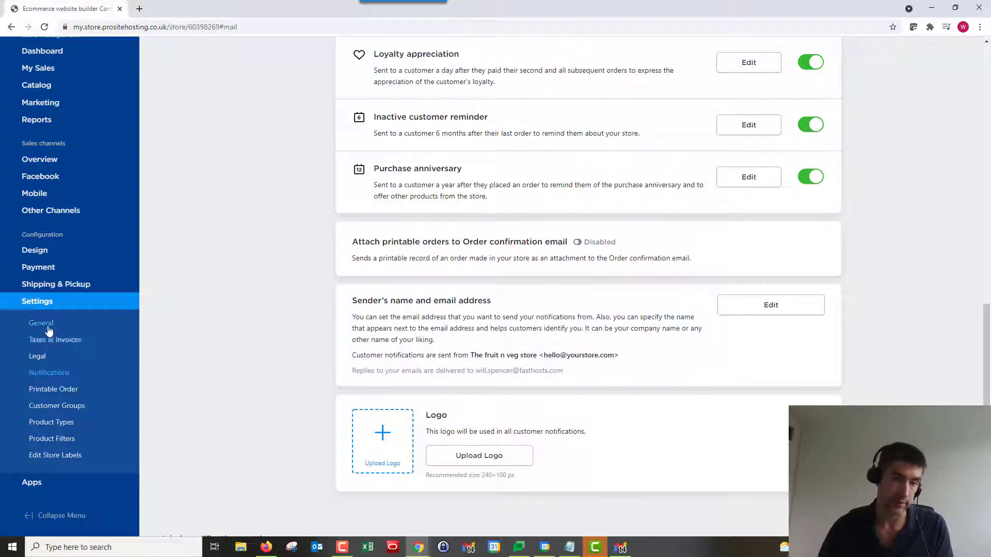
# - Check the Company email field on the General Settings Store Profile tab without changing it
pyautogui.click(48, 328)
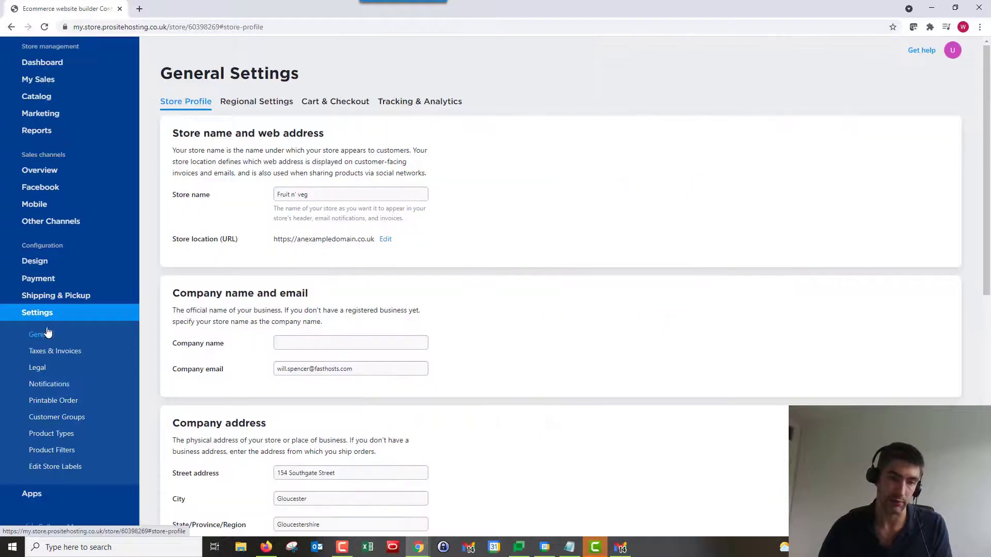
pyautogui.doubleClick(209, 366)
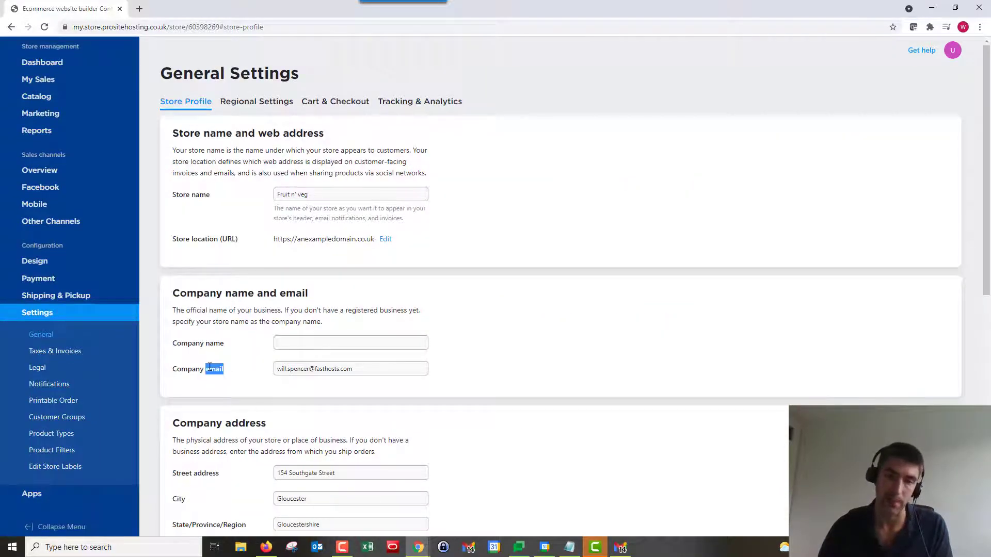
pyautogui.tripleClick(357, 368)
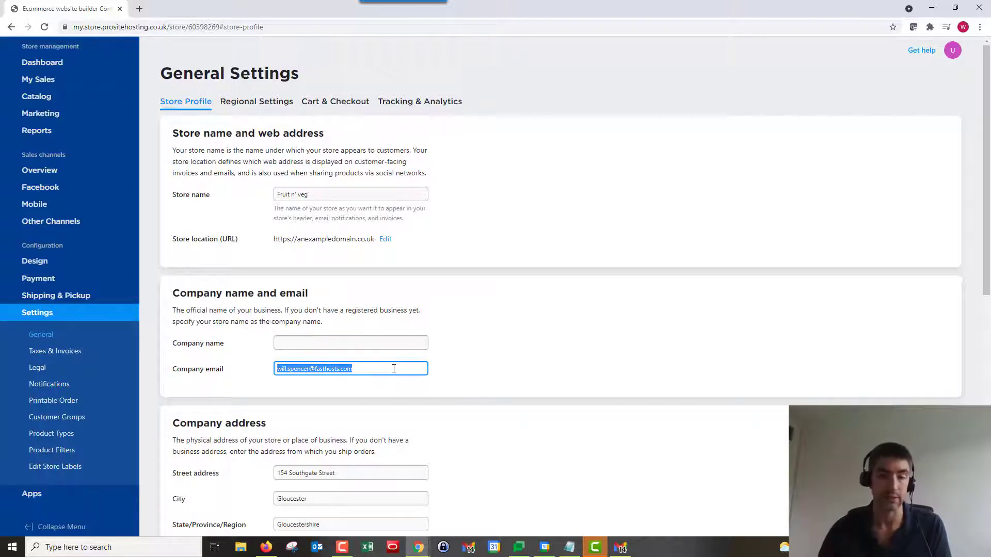
pyautogui.click(380, 370)
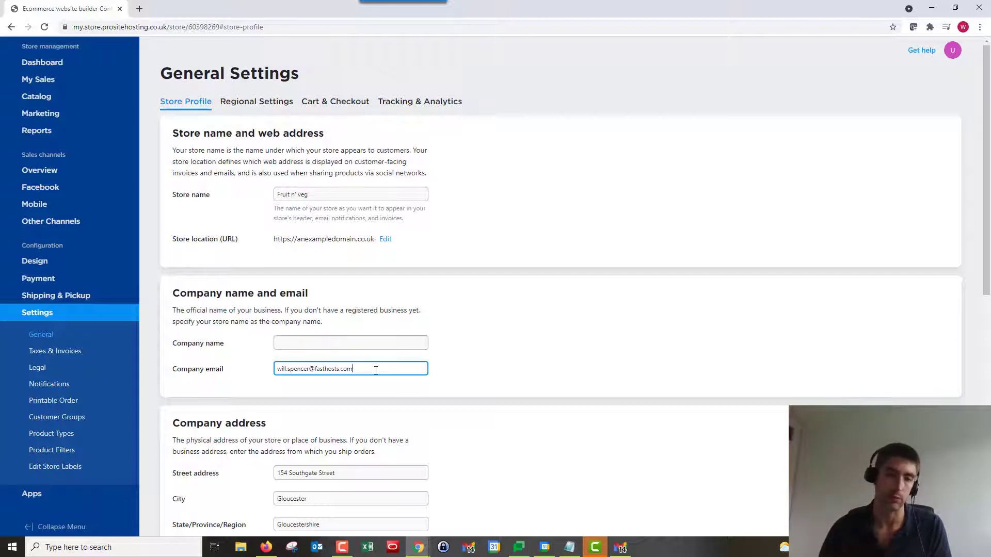
# - Upload Logo.png from the Purple stag folder as the notification email logo
pyautogui.click(57, 385)
pyautogui.scroll(-7, 532, 333)
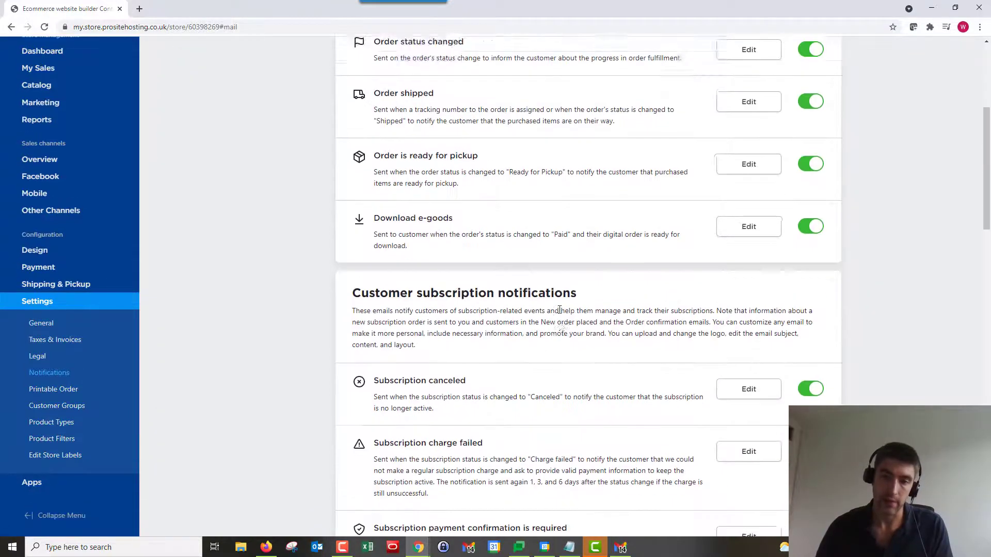
pyautogui.scroll(-12, 538, 307)
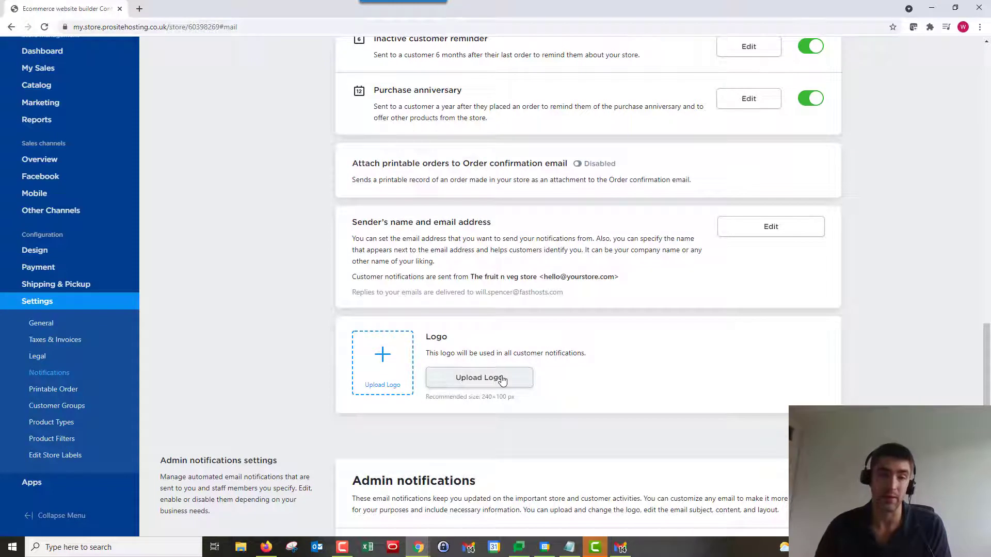
pyautogui.click(503, 379)
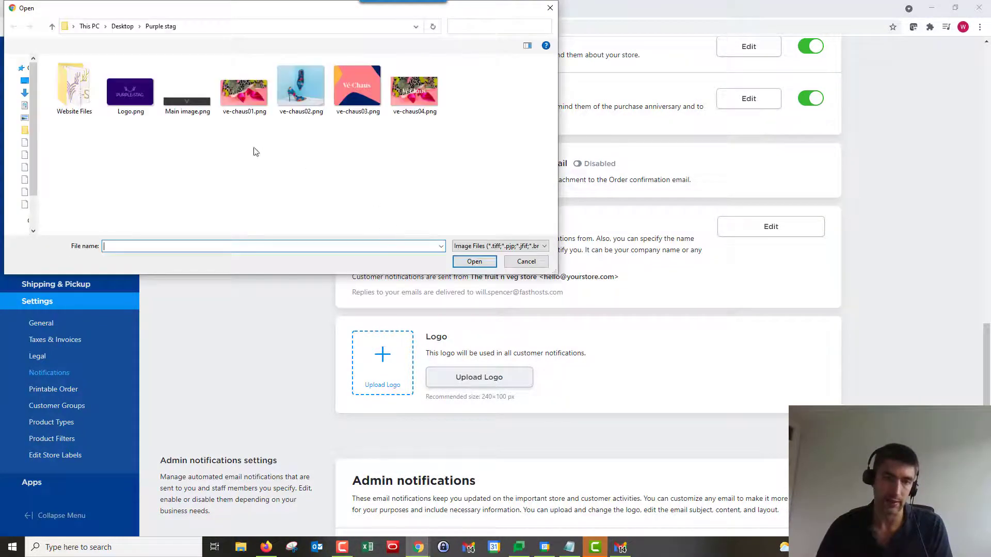
pyautogui.click(130, 92)
pyautogui.click(475, 262)
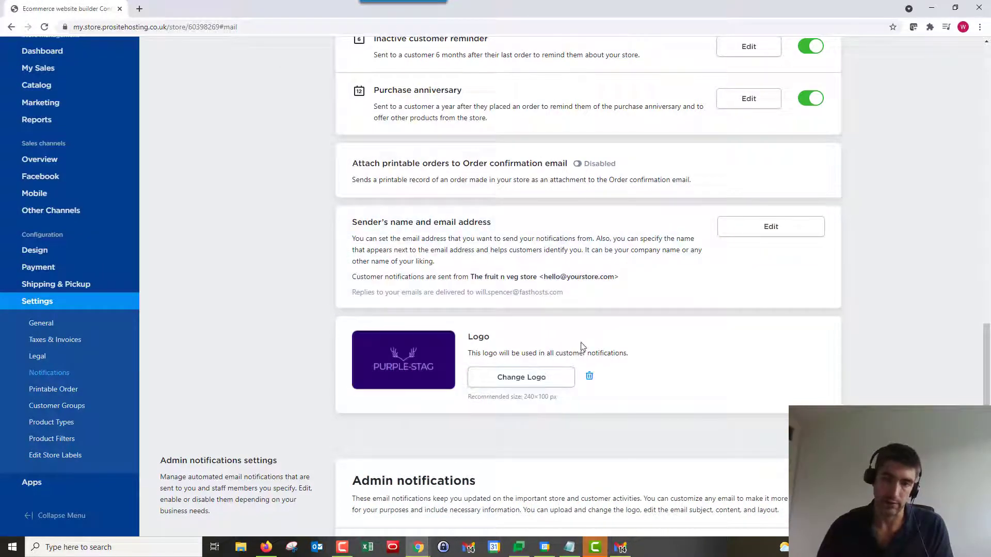
pyautogui.scroll(1, 582, 347)
pyautogui.scroll(9, 325, 288)
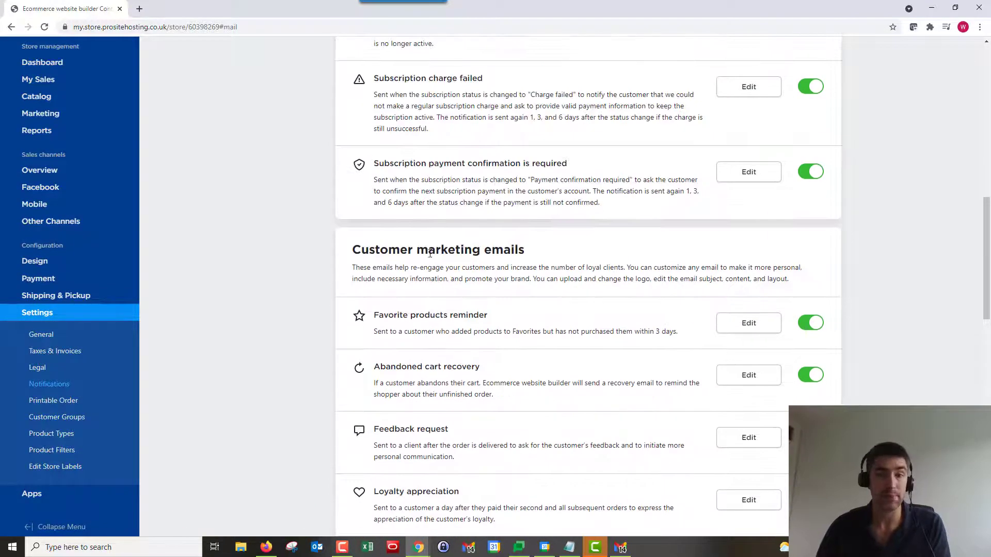
# - Edit the Order confirmation template and send a test email to the admin addresses
pyautogui.scroll(12, 465, 253)
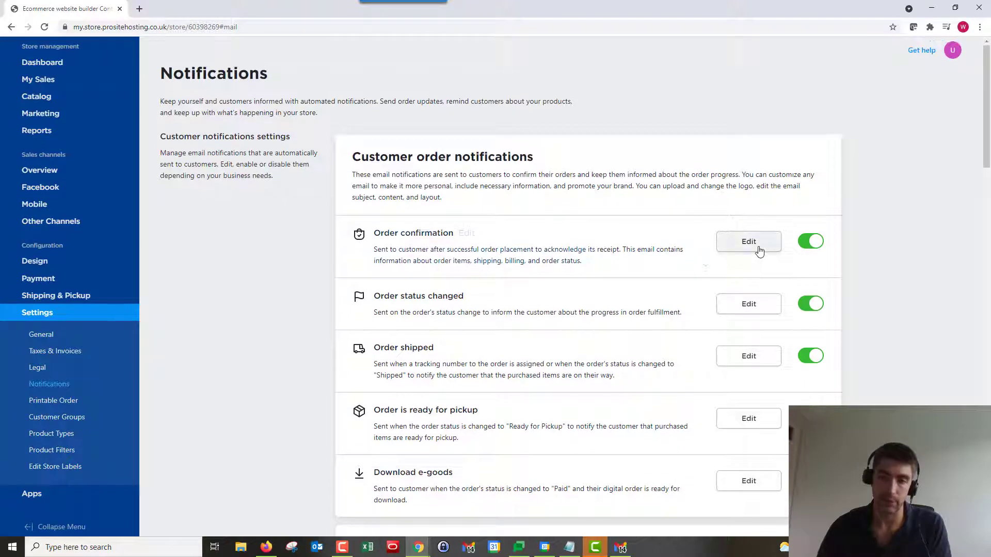
pyautogui.click(758, 245)
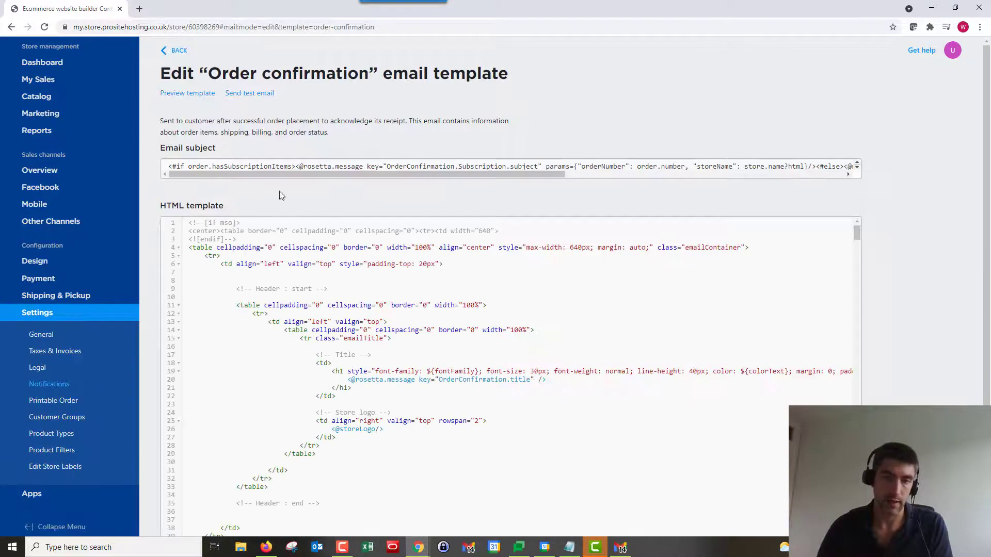
pyautogui.click(253, 97)
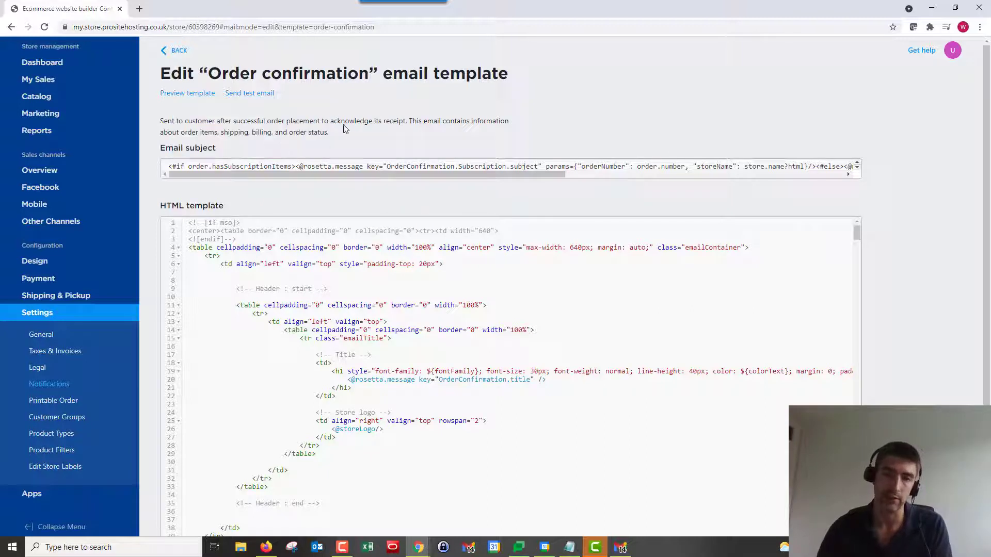
# - Preview the Order confirmation email in a new tab, checking the Order #75 sample with the Purple Stag logo
pyautogui.click(194, 94)
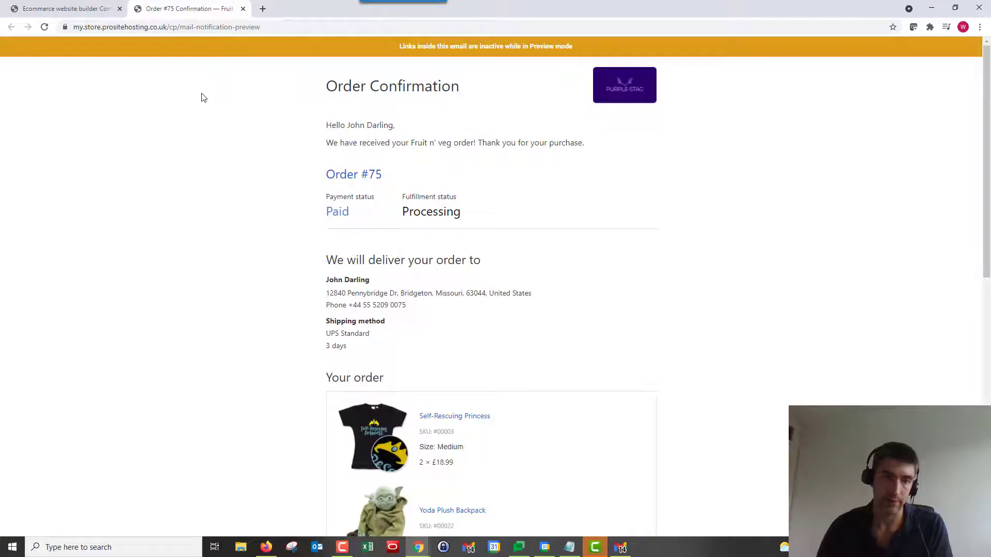
pyautogui.scroll(-6, 591, 166)
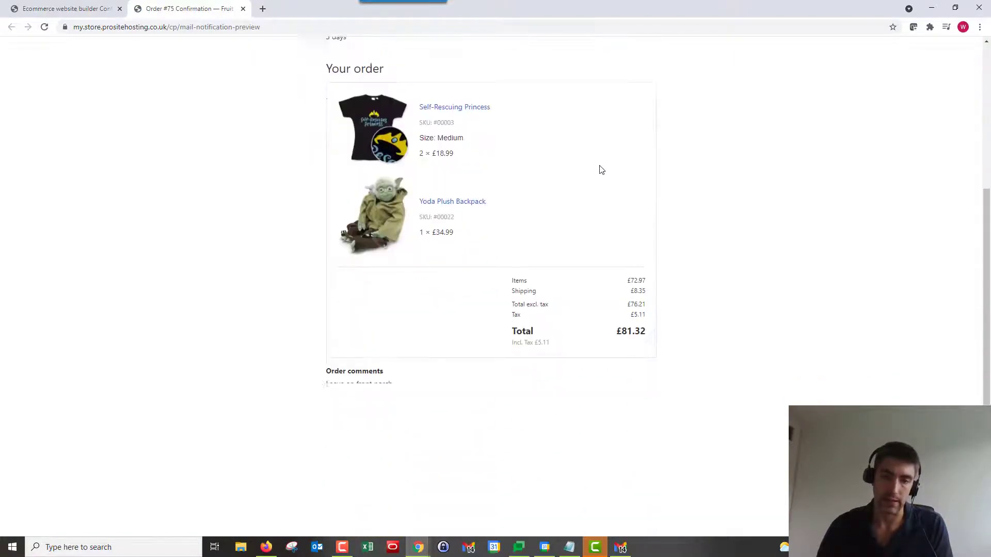
pyautogui.scroll(-4, 602, 169)
pyautogui.scroll(10, 621, 177)
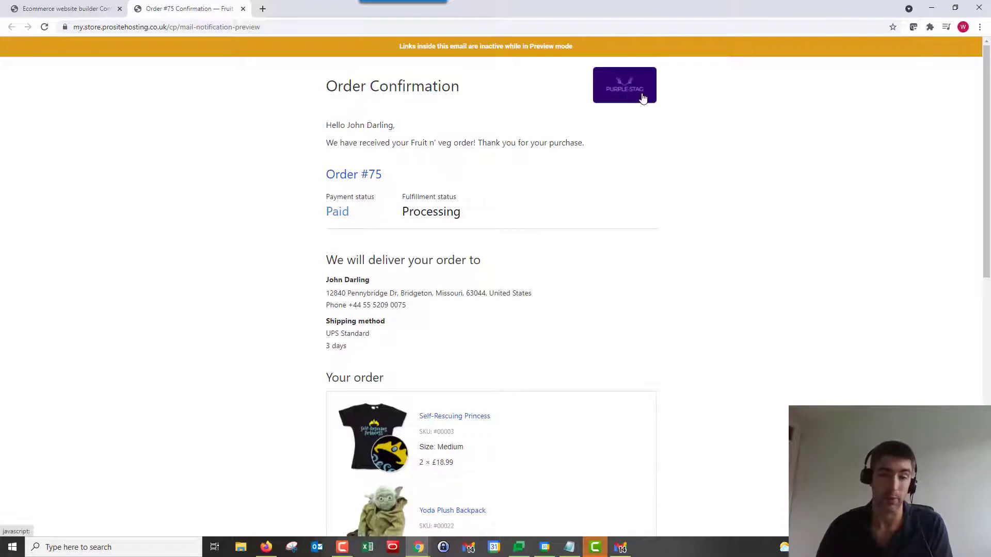
pyautogui.click(63, 5)
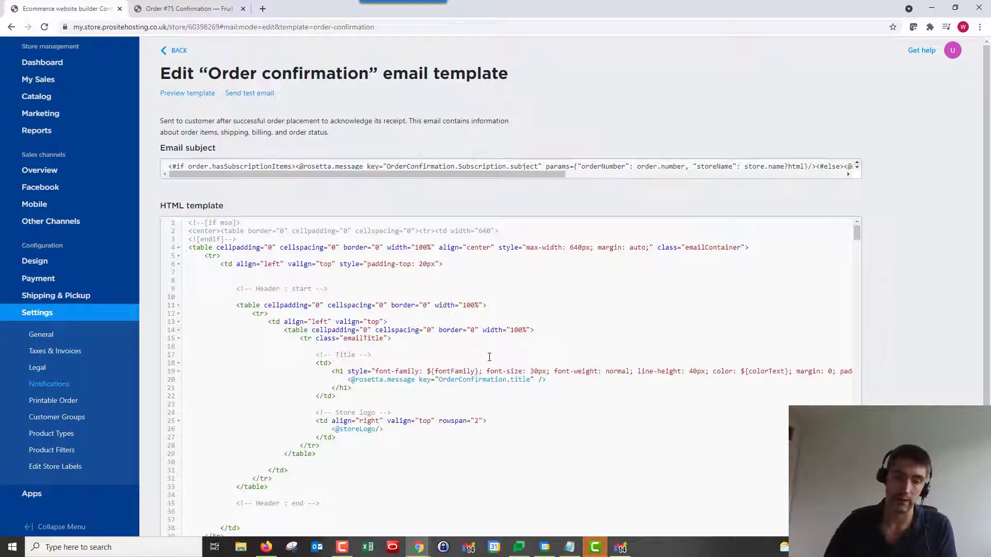
# - Scroll through the Order confirmation HTML template with its header and logo code
pyautogui.scroll(-1, 495, 344)
pyautogui.scroll(1, 495, 344)
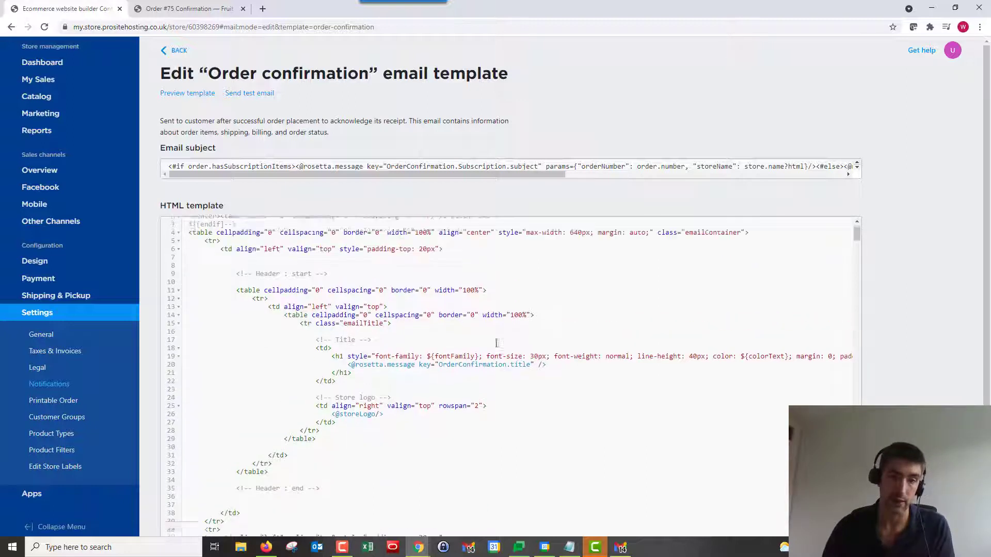